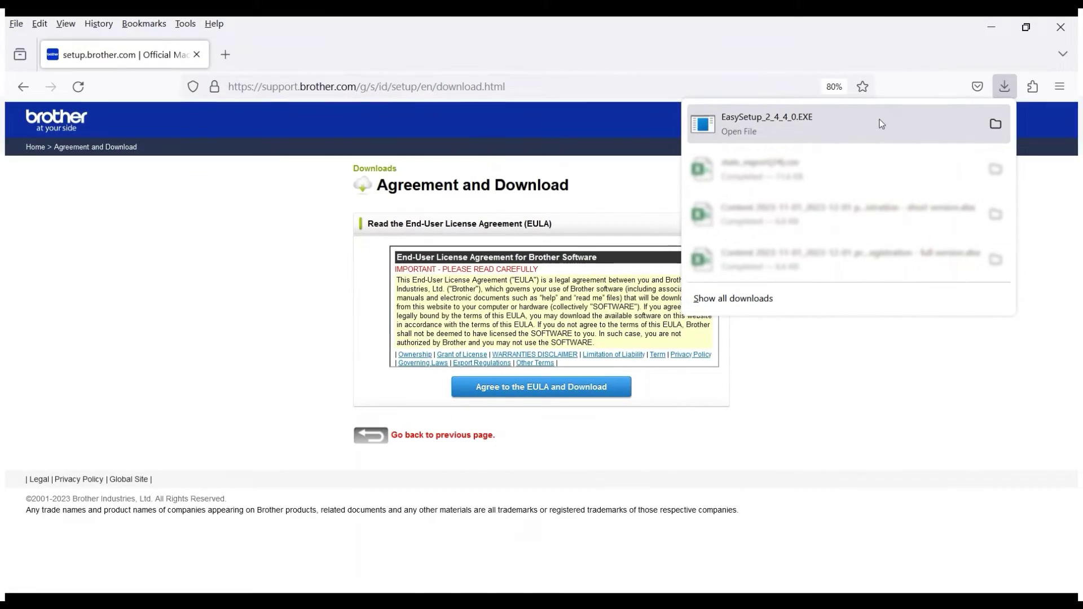
Launch the EasySetup installer in English (United States) and accept the license agreement
click(880, 119)
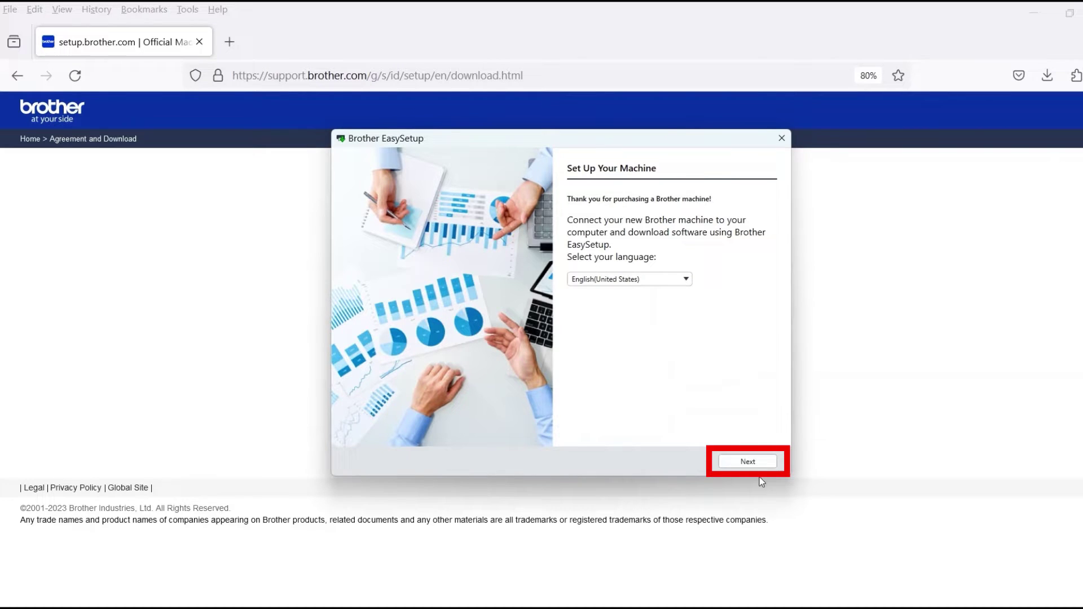
click(772, 463)
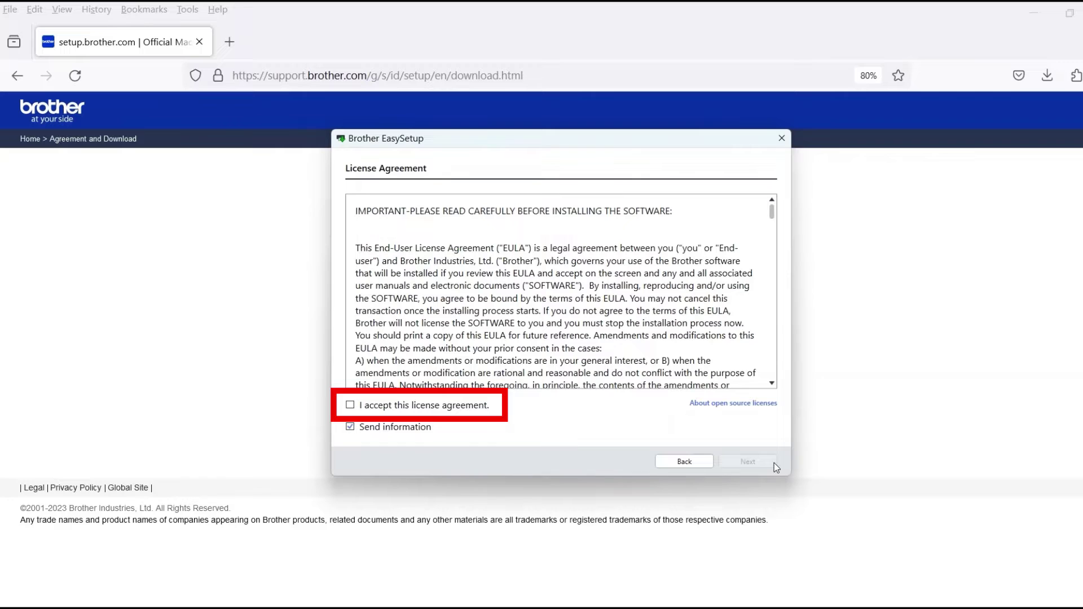
click(350, 406)
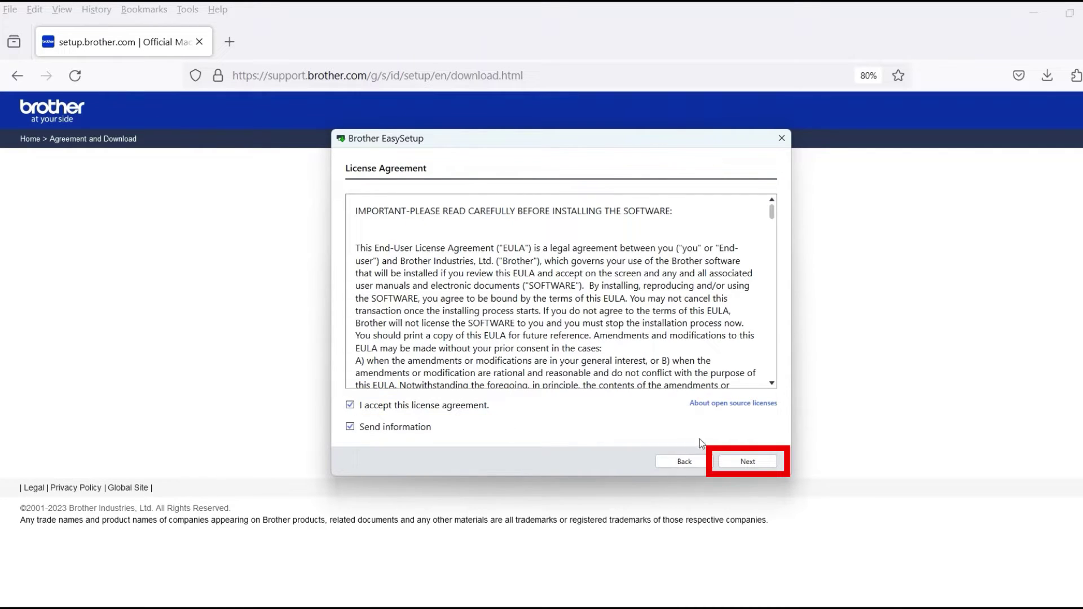
click(772, 465)
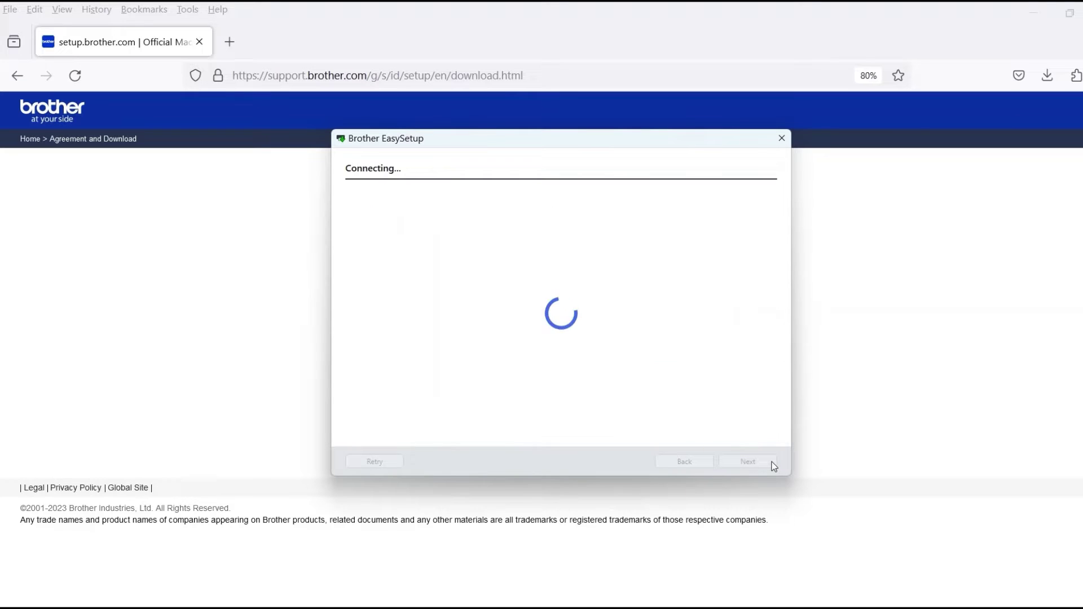
text(DCP-L2640DW)
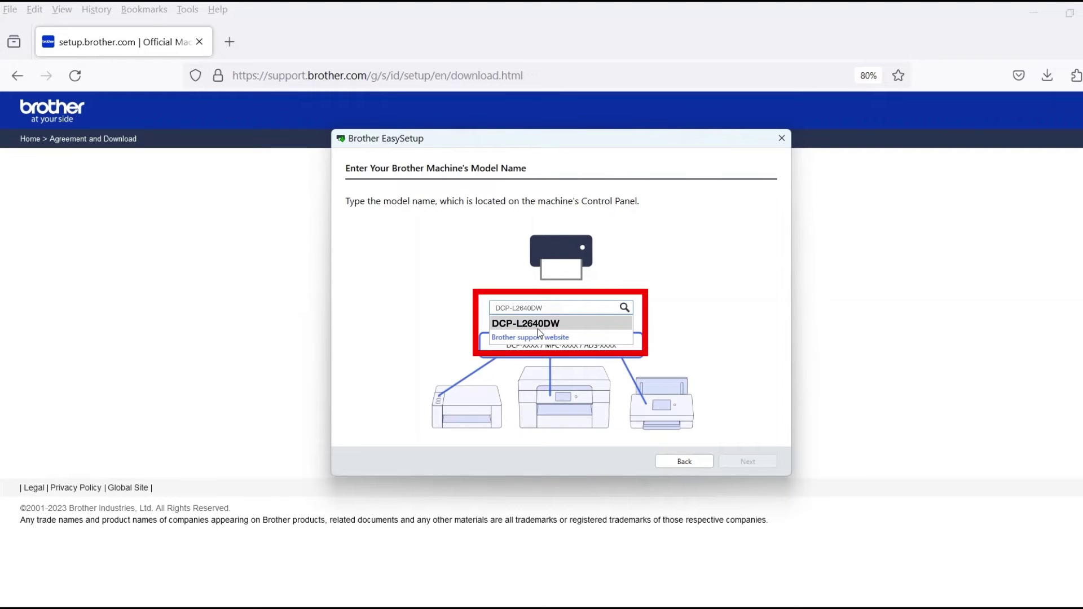
Set the machine model to DCP-L2640DW from the suggestions and continue
click(538, 333)
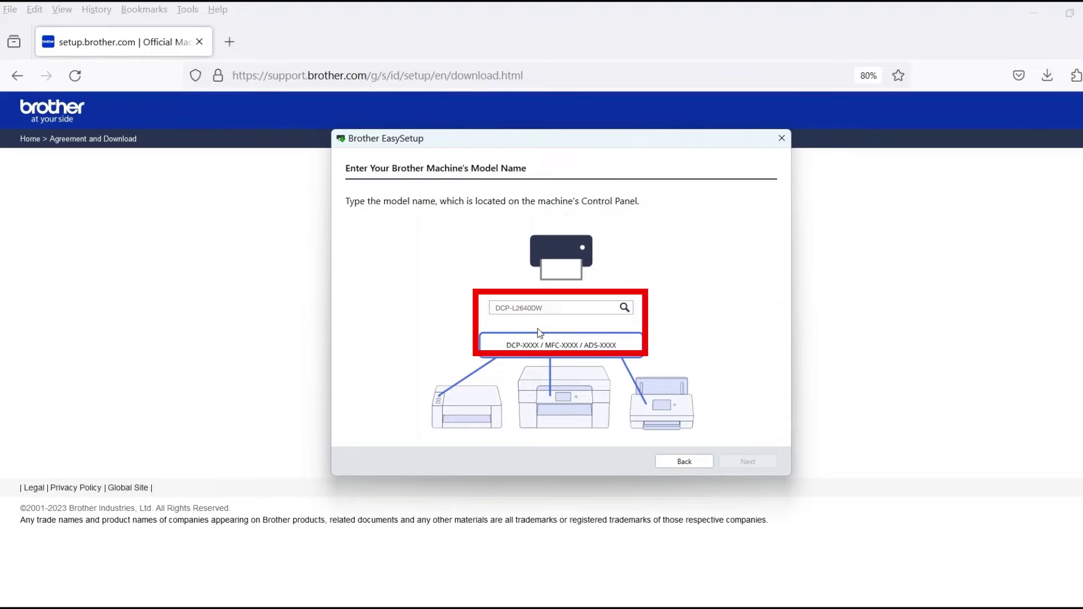
click(748, 461)
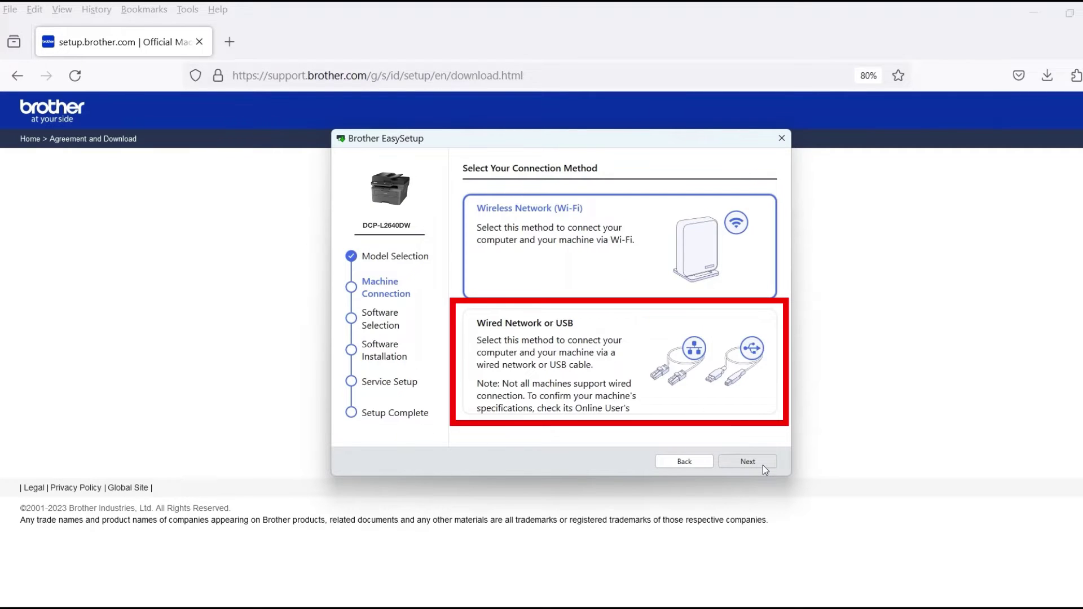
Choose Wired Network or USB and confirm the DCP-L2640DW Series detected on USB
click(749, 403)
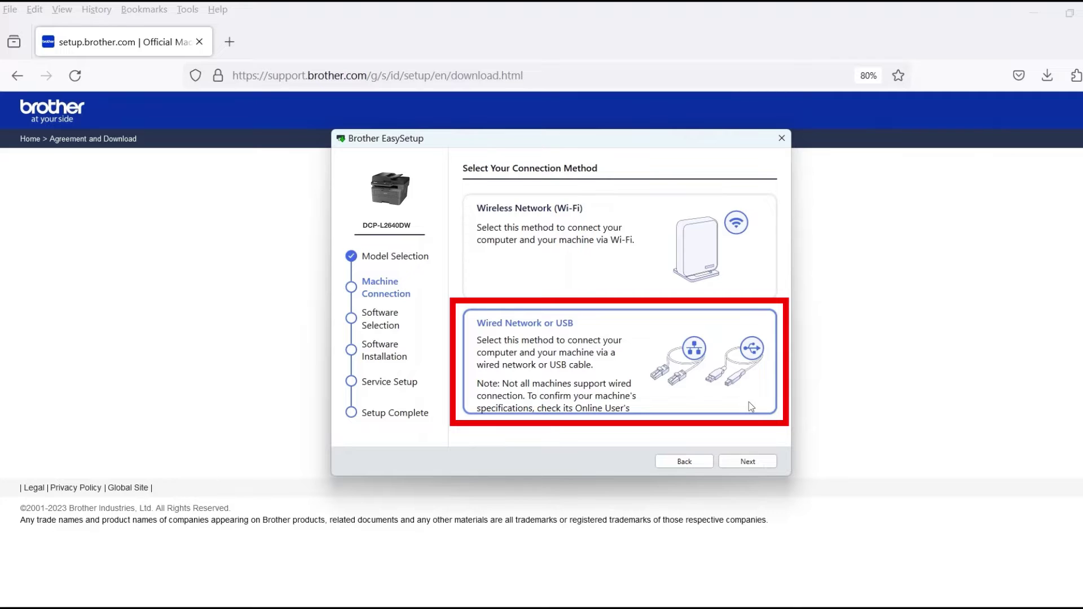
click(760, 461)
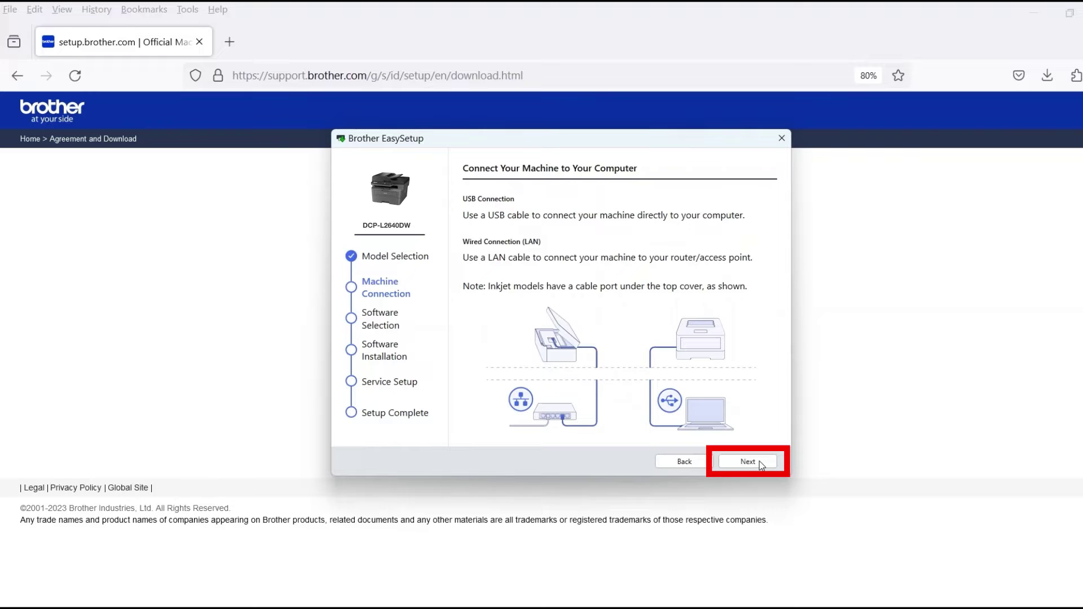
click(760, 464)
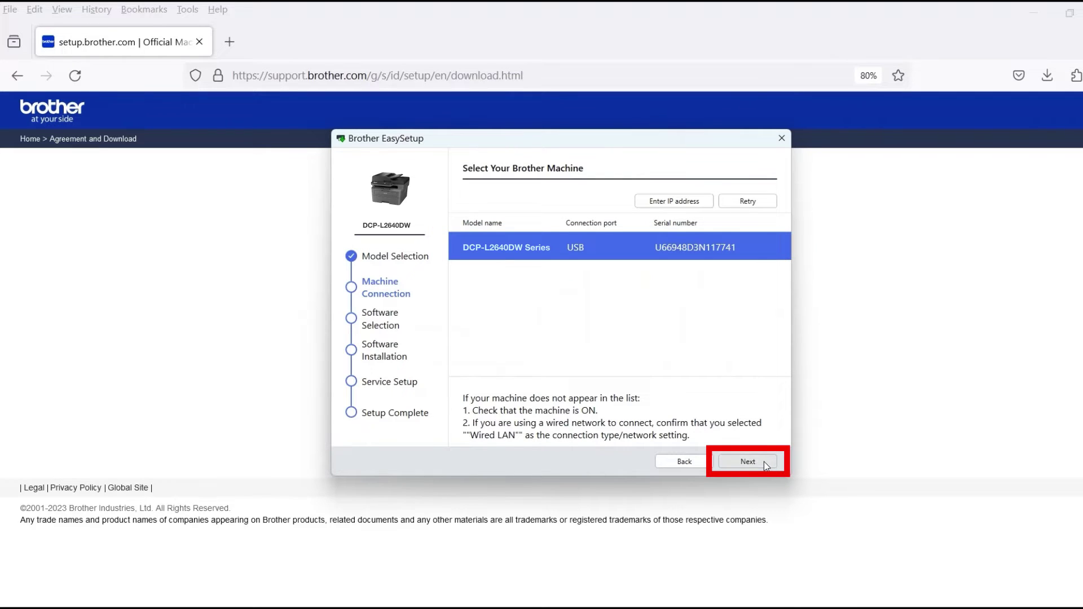
click(765, 461)
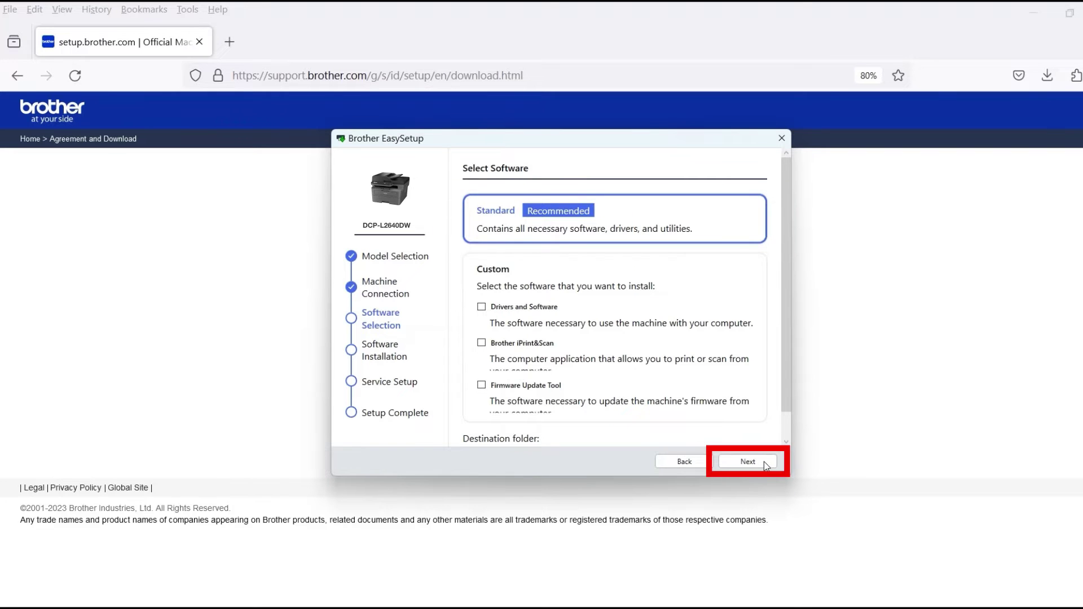
Install the Standard software package, reach Setup Complete and close the installer
click(764, 462)
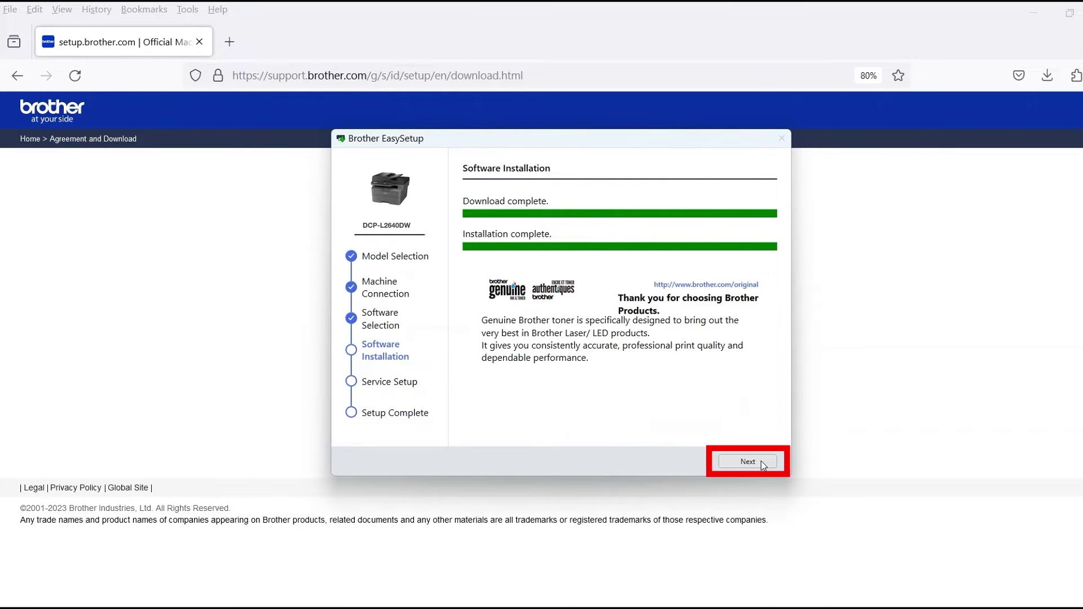
click(761, 461)
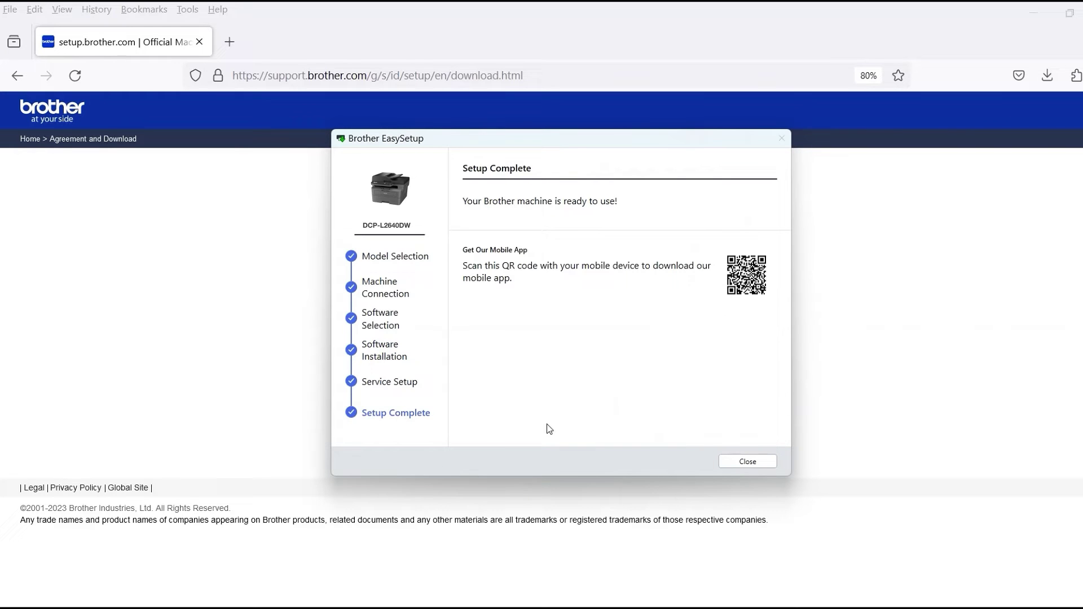
click(766, 463)
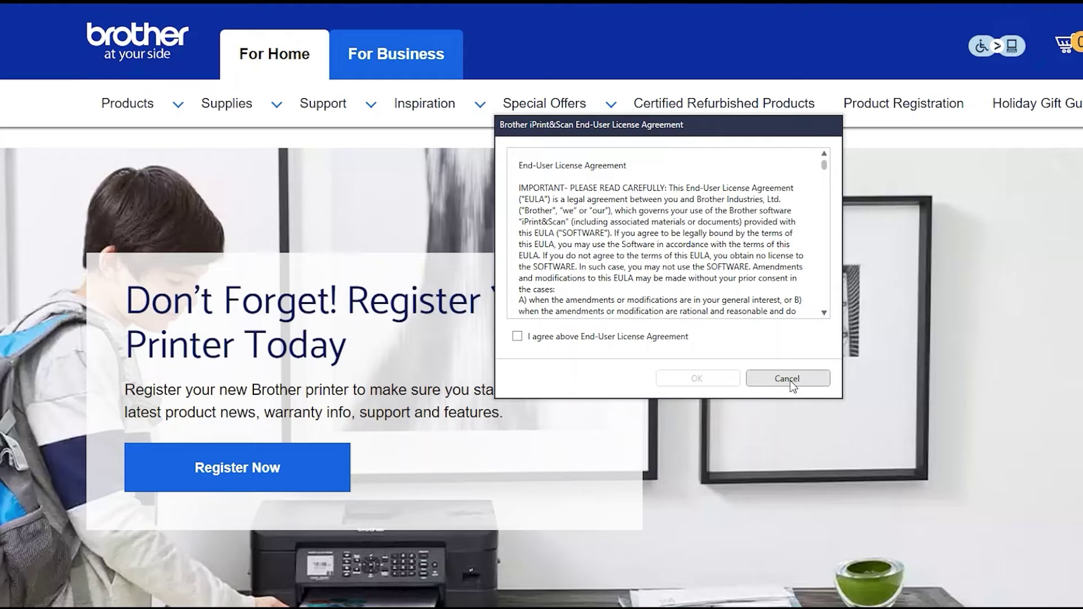
Agree to the iPrint&Scan End-User License Agreement so the main window opens
click(517, 337)
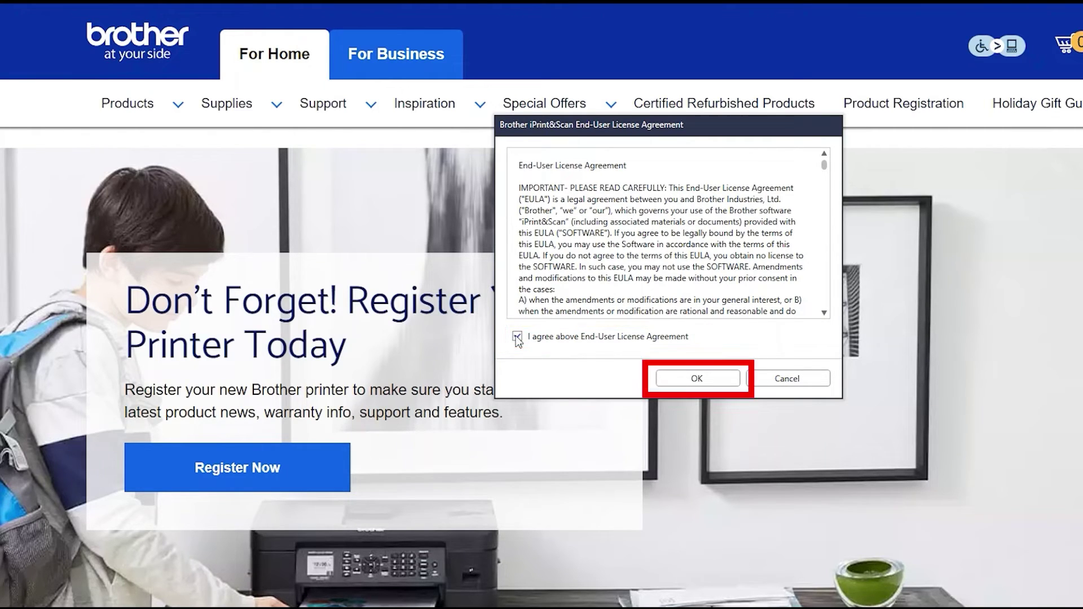
click(685, 383)
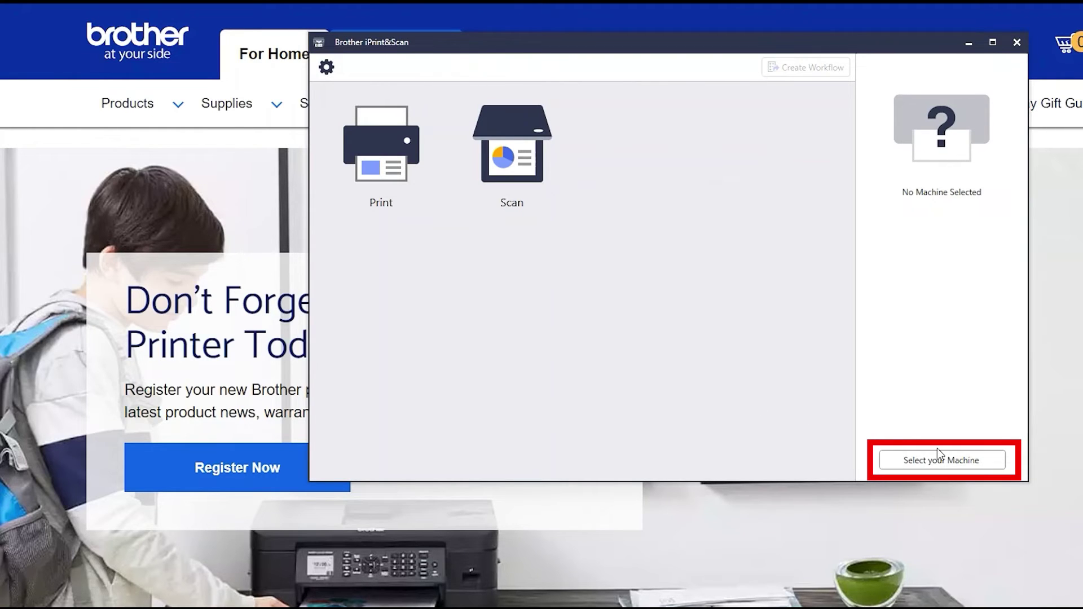
Select the DCP-L2640DW Series from the USB machine list as the current machine
click(983, 461)
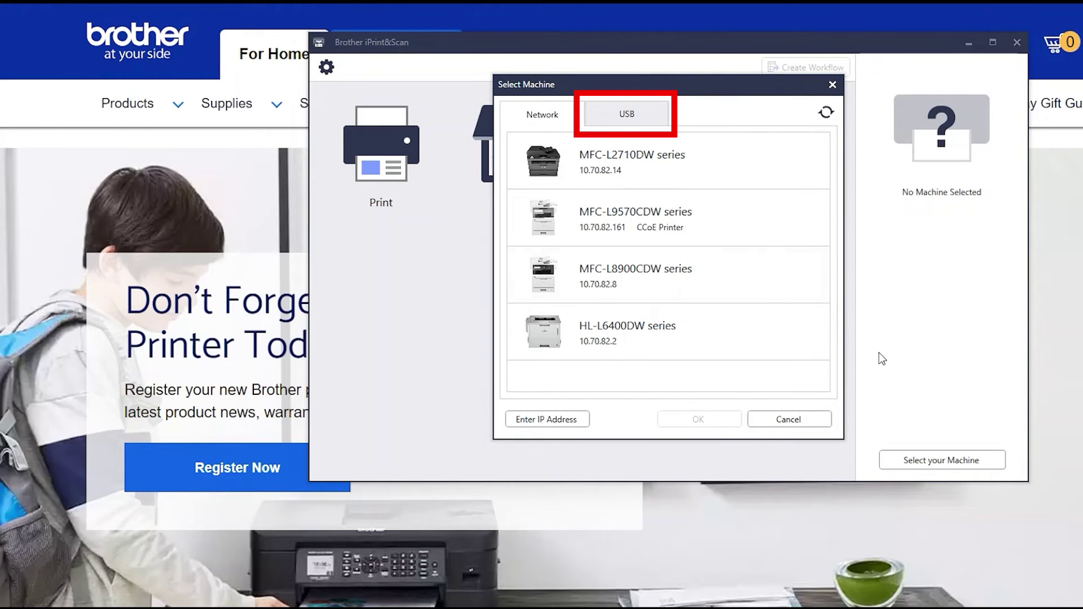
click(657, 119)
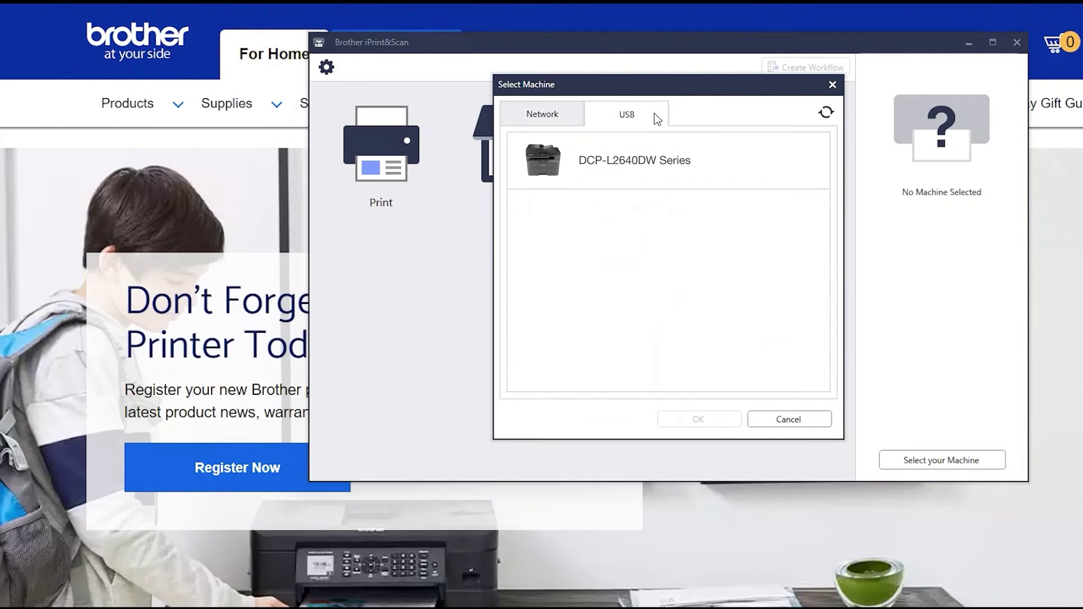
click(739, 165)
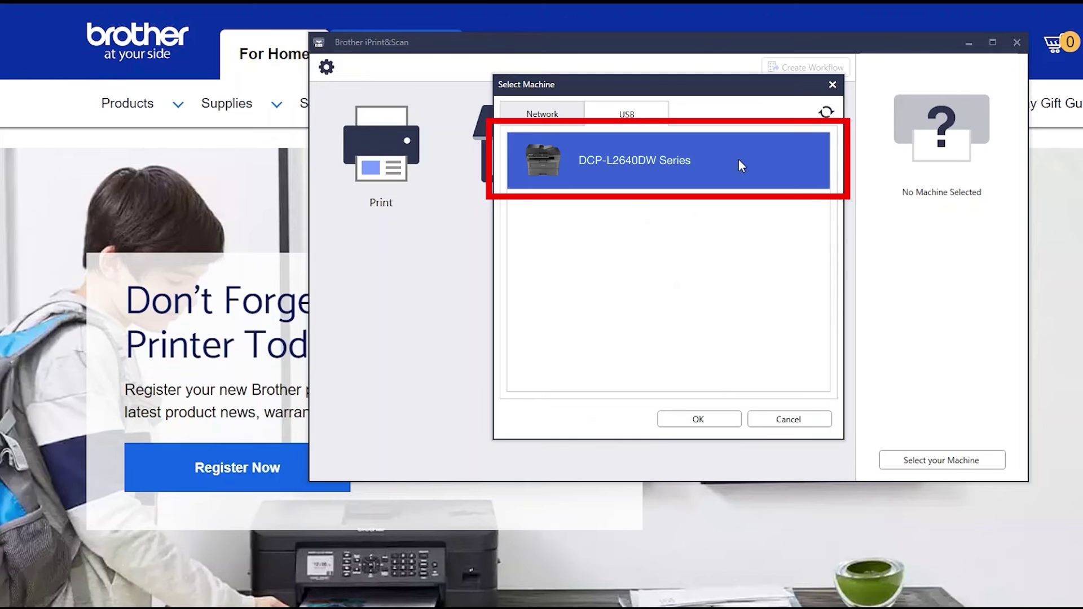
click(721, 418)
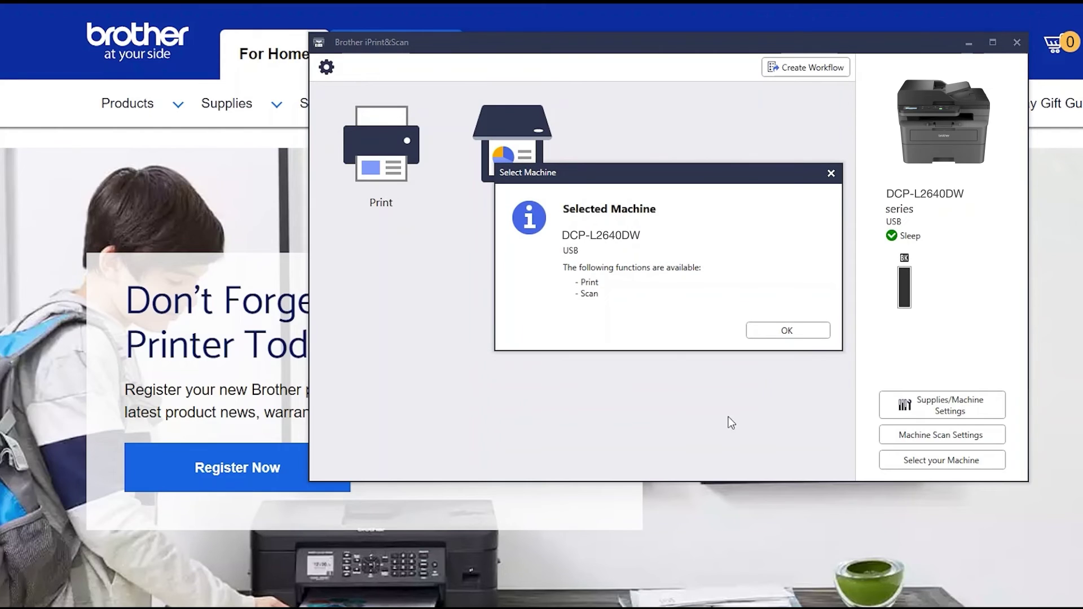
Acknowledge the Selected Machine confirmation showing Print and Scan available
click(811, 330)
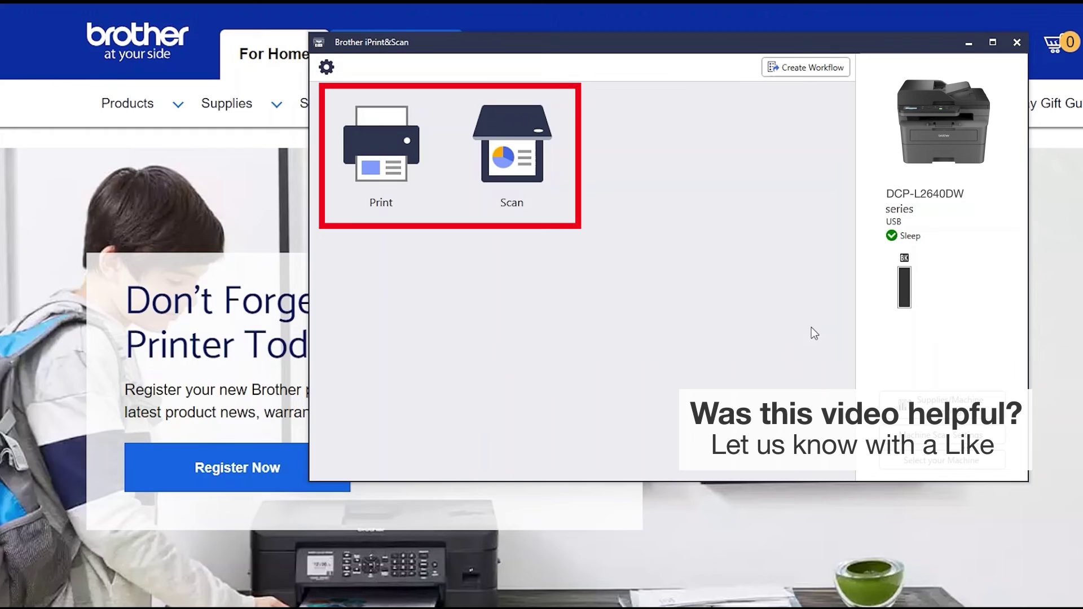